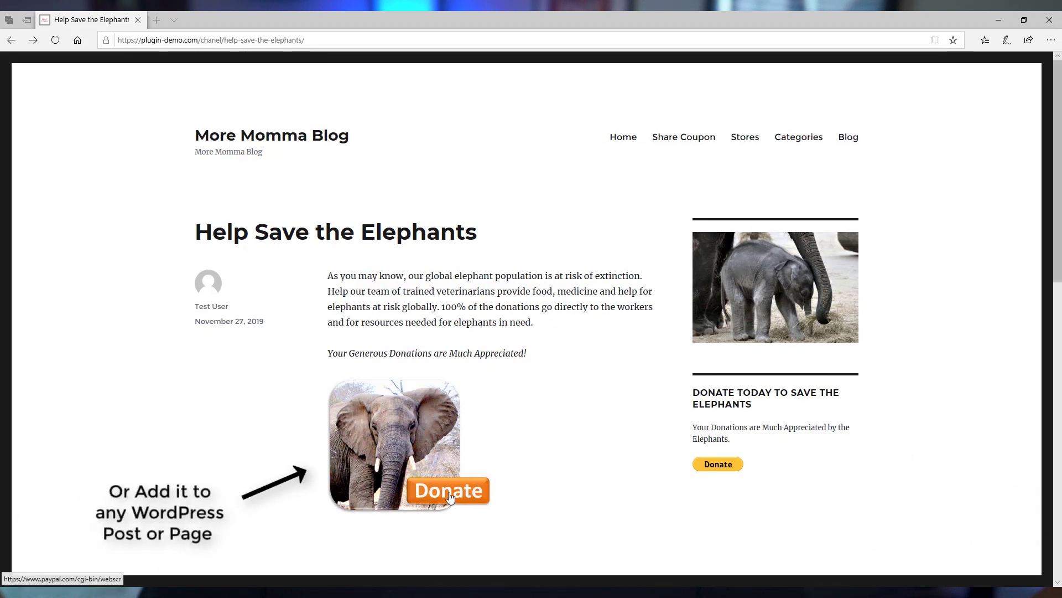
Open the elephants post's PayPal donation page and change the amount to $10.00.
{"action": "left_click", "coordinate": [487, 498]}
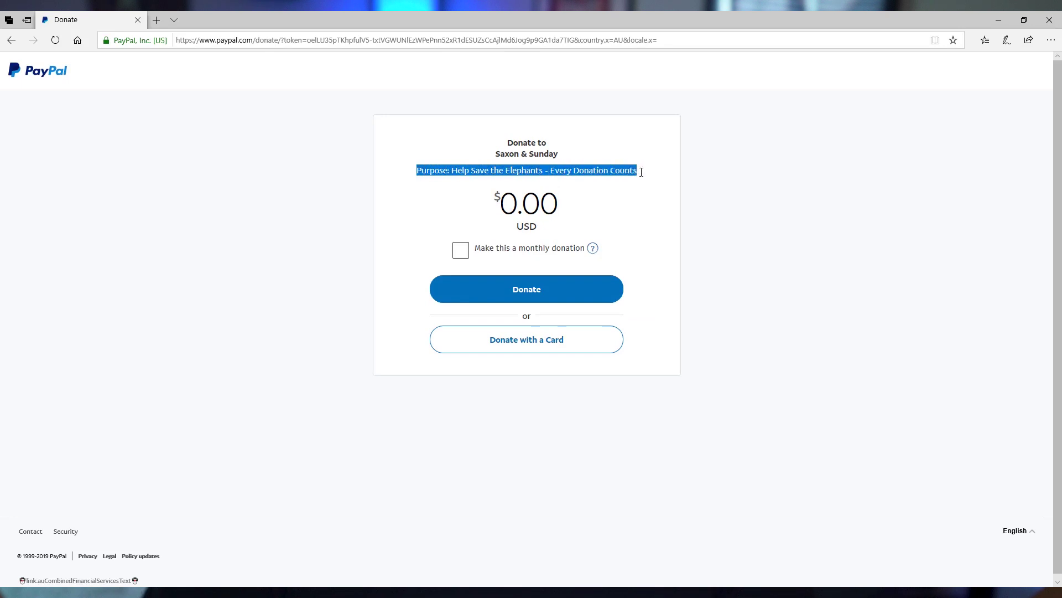
{"action": "key", "text": "BackSpace"}
{"action": "key", "text": "BackSpace"}
{"action": "key", "text": "BackSpace"}
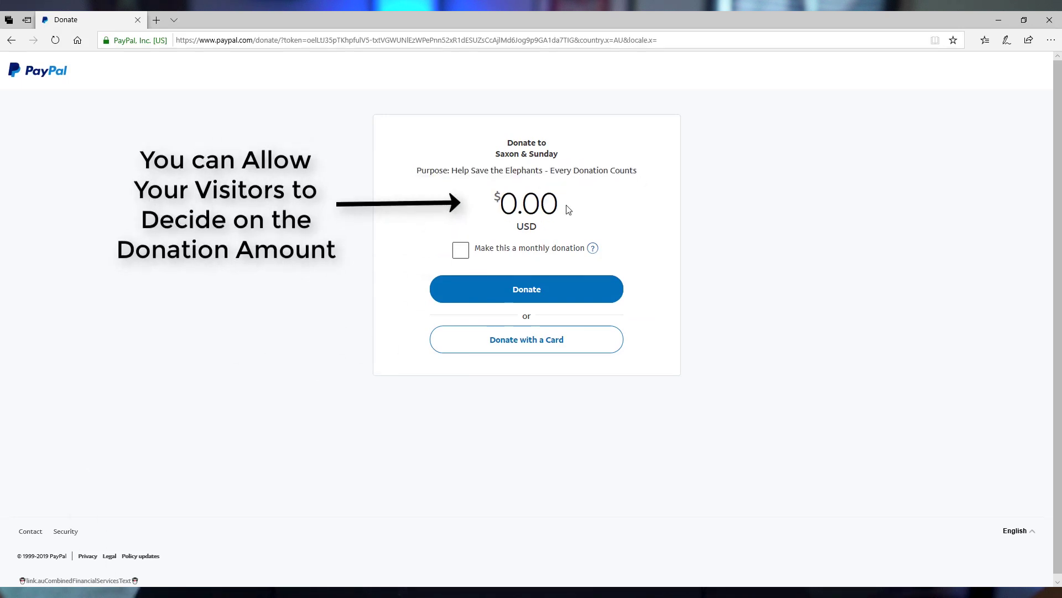
{"action": "type", "text": "500"}
{"action": "key", "text": "BackSpace"}
{"action": "key", "text": "BackSpace"}
{"action": "key", "text": "BackSpace"}
{"action": "type", "text": "1000"}
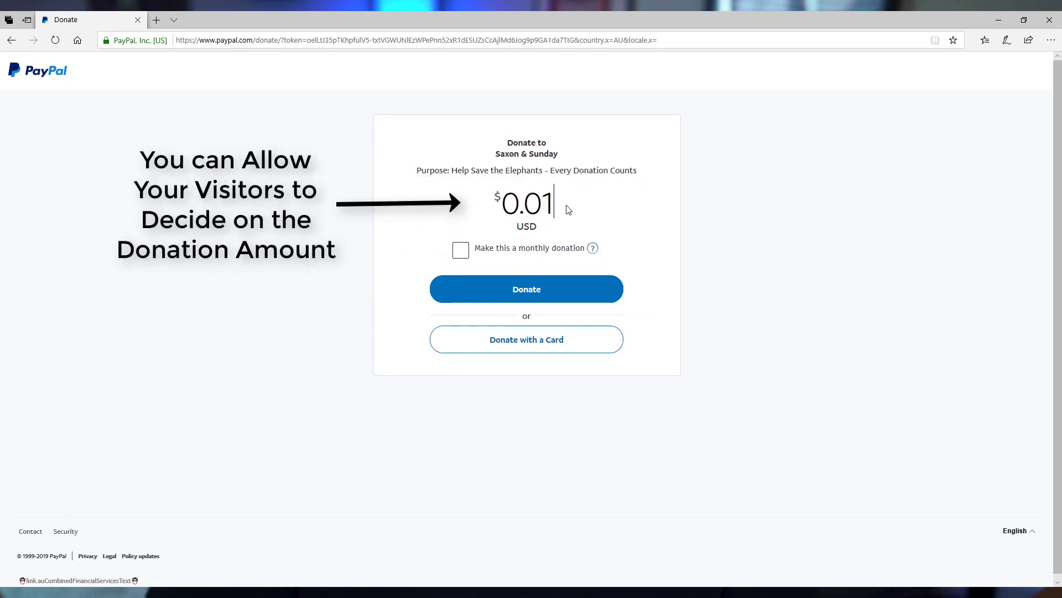
{"action": "mouse_move", "coordinate": [593, 249]}
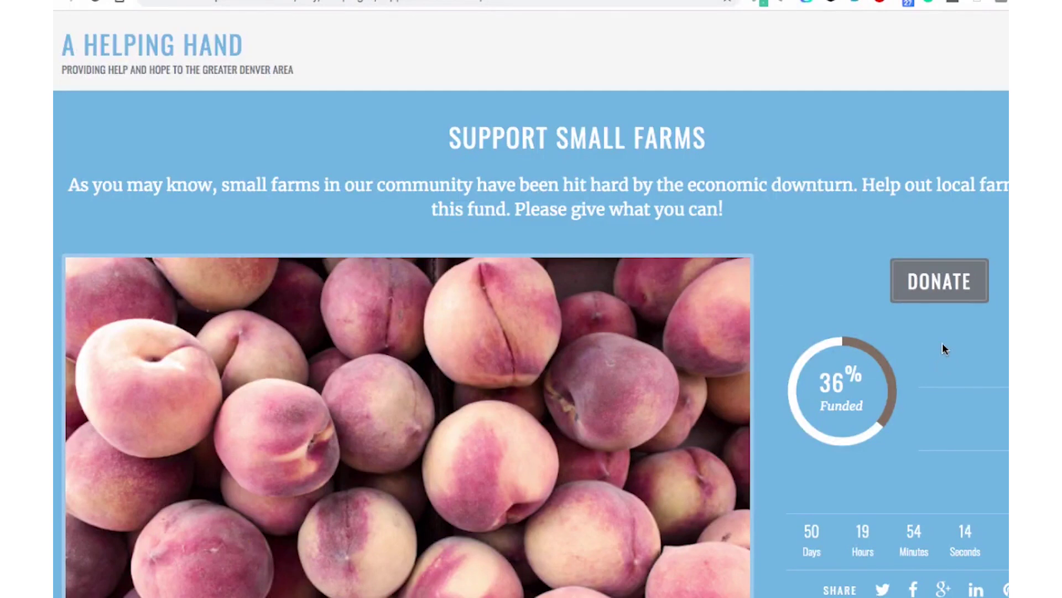
Title the new campaign 'Help Us Feed the Hungry' and set its end date to June 30, 2020.
{"action": "left_click", "coordinate": [939, 299]}
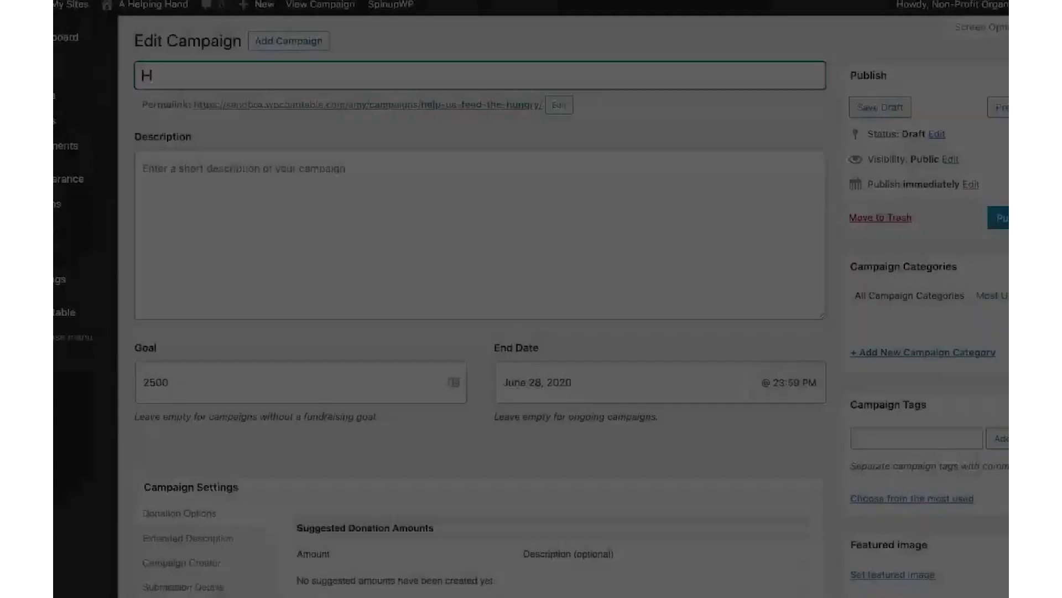
{"action": "type", "text": "elp Us Feed the Hungry"}
{"action": "left_click", "coordinate": [531, 381]}
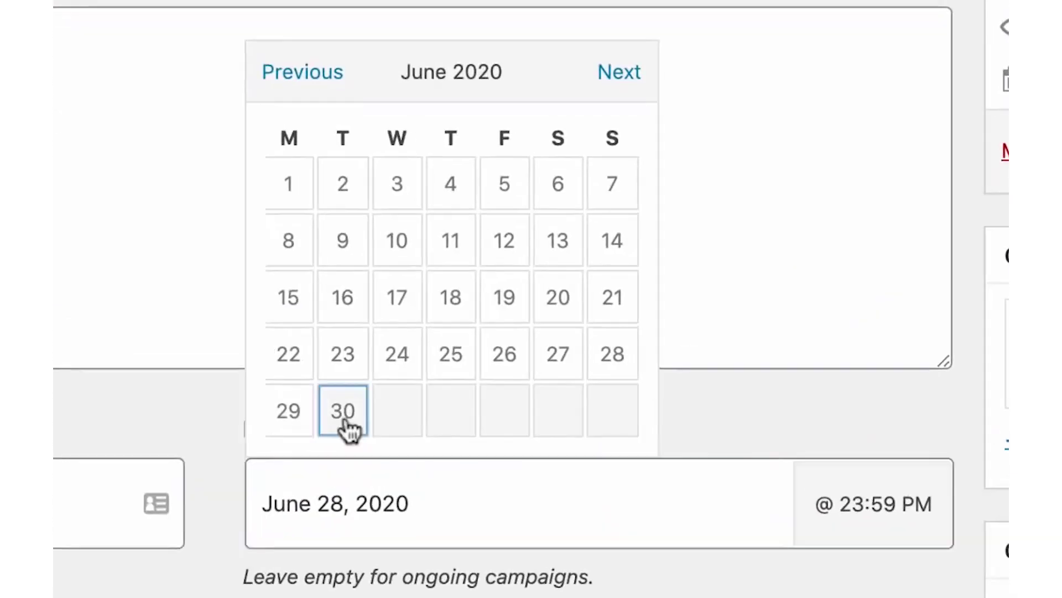
{"action": "left_click", "coordinate": [545, 355]}
{"action": "left_click", "coordinate": [387, 367]}
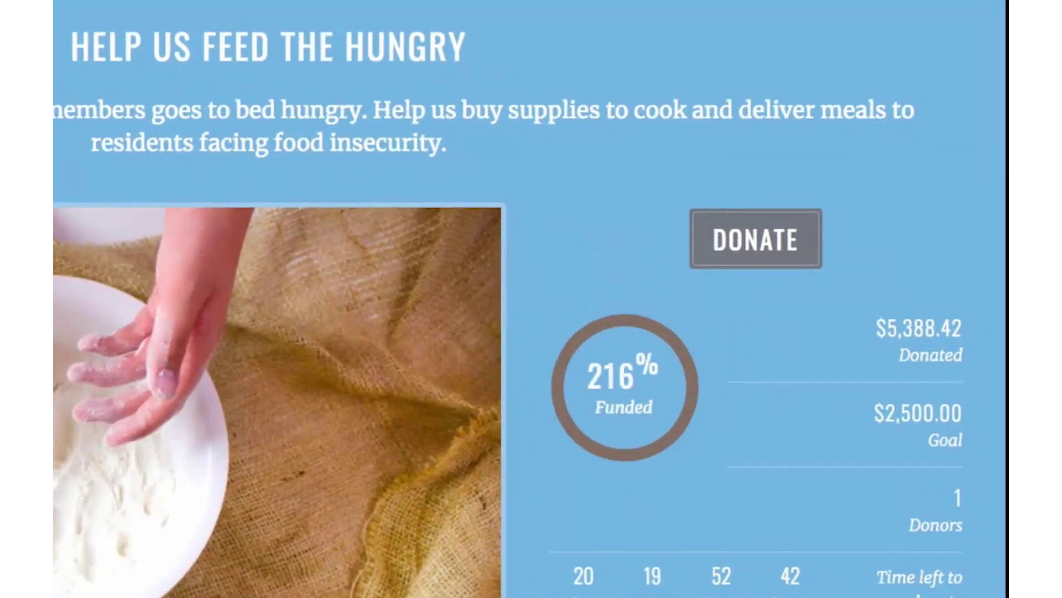
Start a $2,000 donation to the hunger campaign and enter the donor's last name.
{"action": "left_click", "coordinate": [738, 262]}
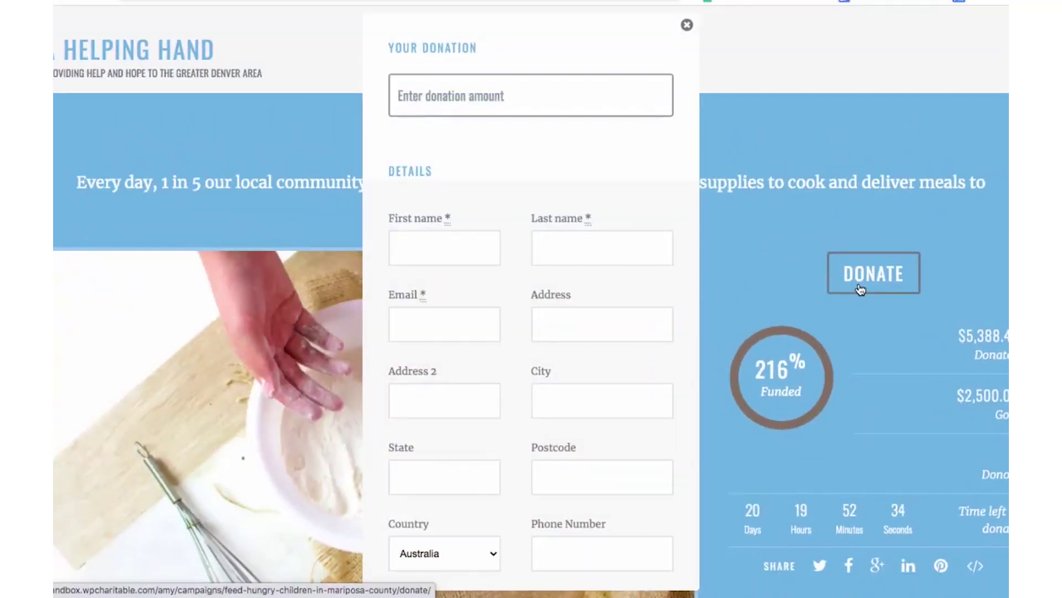
{"action": "scroll", "coordinate": [529, 441], "scroll_direction": "down", "scroll_amount": 5}
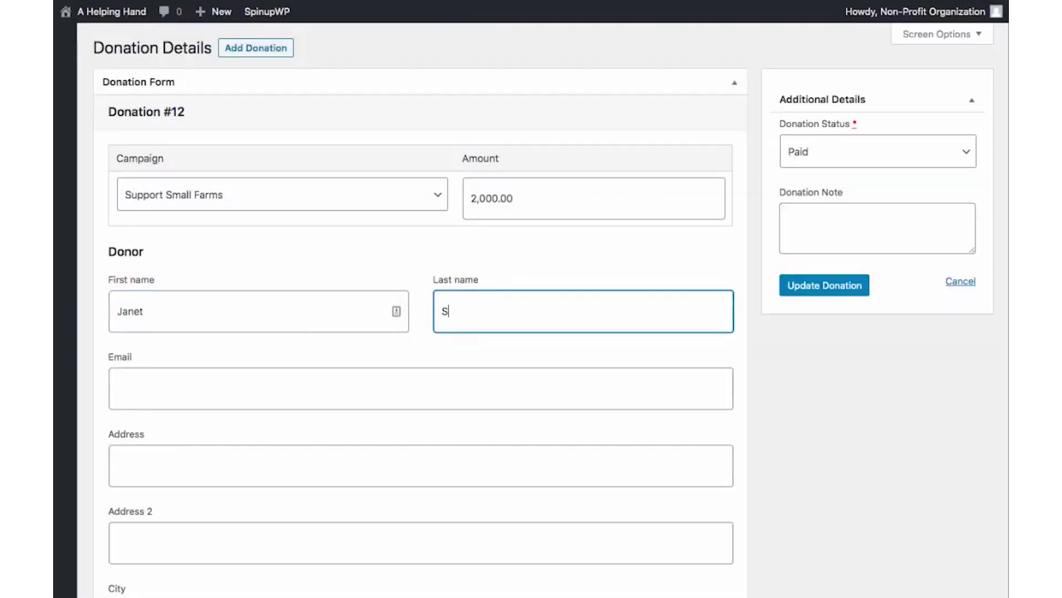
{"action": "type", "text": "mith"}
{"action": "left_click", "coordinate": [265, 389]}
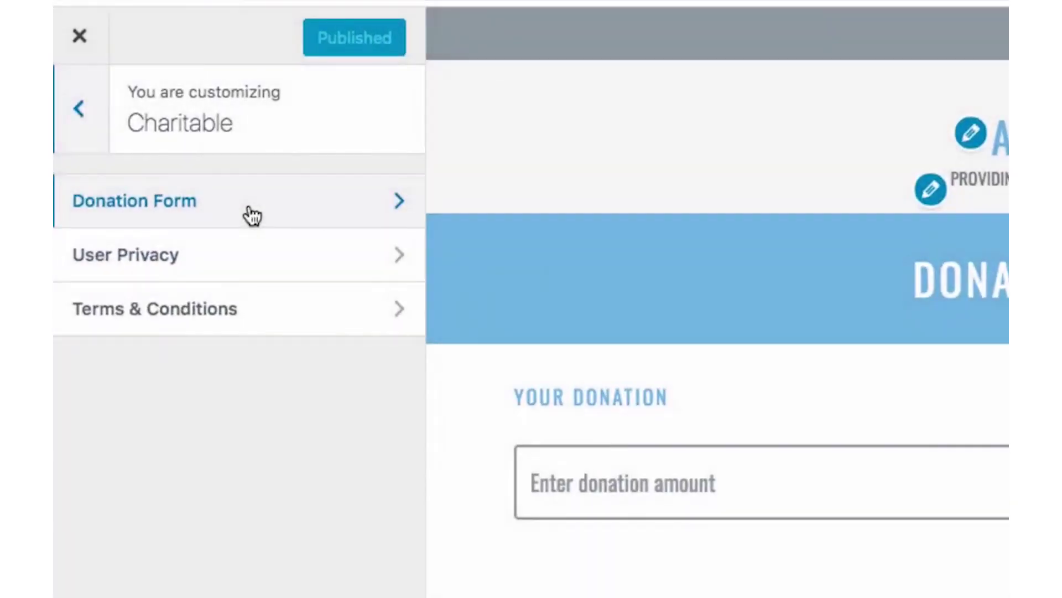
Set the Donation Form's 'Only show required fields' to Yes, then open Terms & Conditions.
{"action": "left_click", "coordinate": [251, 214]}
{"action": "left_click", "coordinate": [99, 351]}
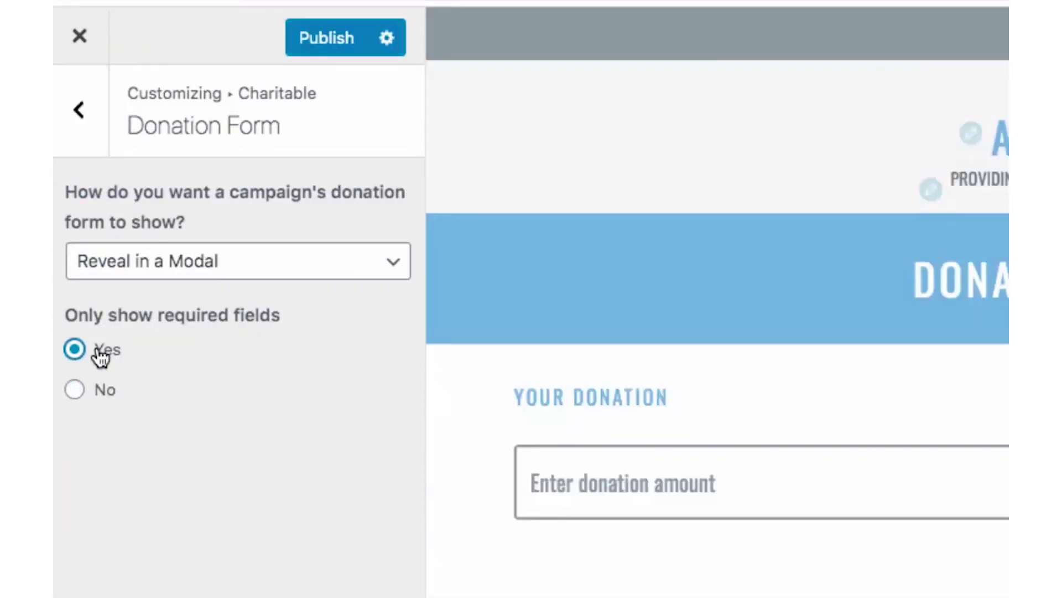
{"action": "left_click", "coordinate": [77, 110]}
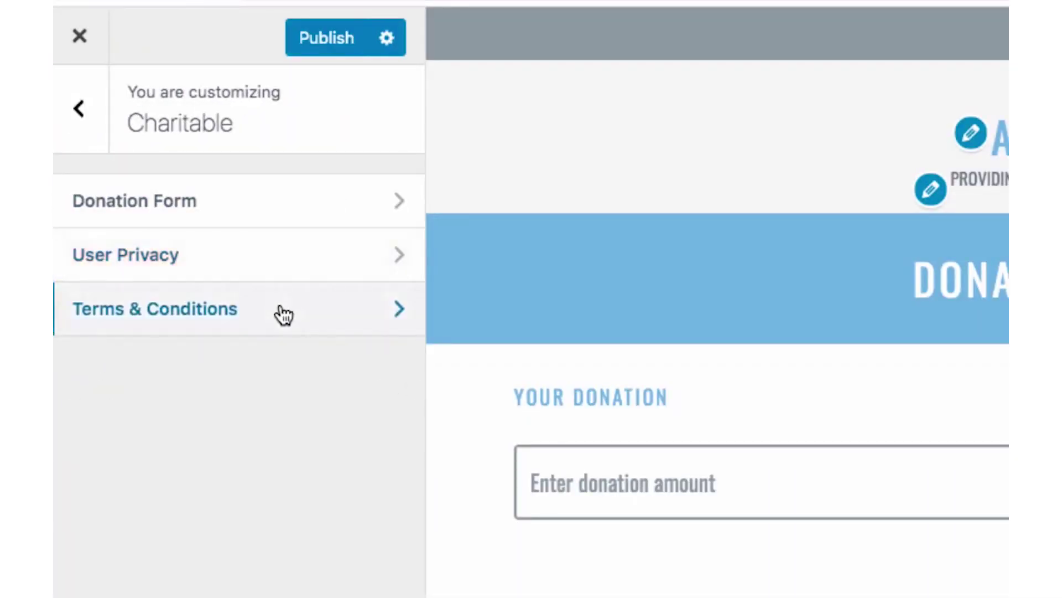
{"action": "left_click", "coordinate": [282, 311]}
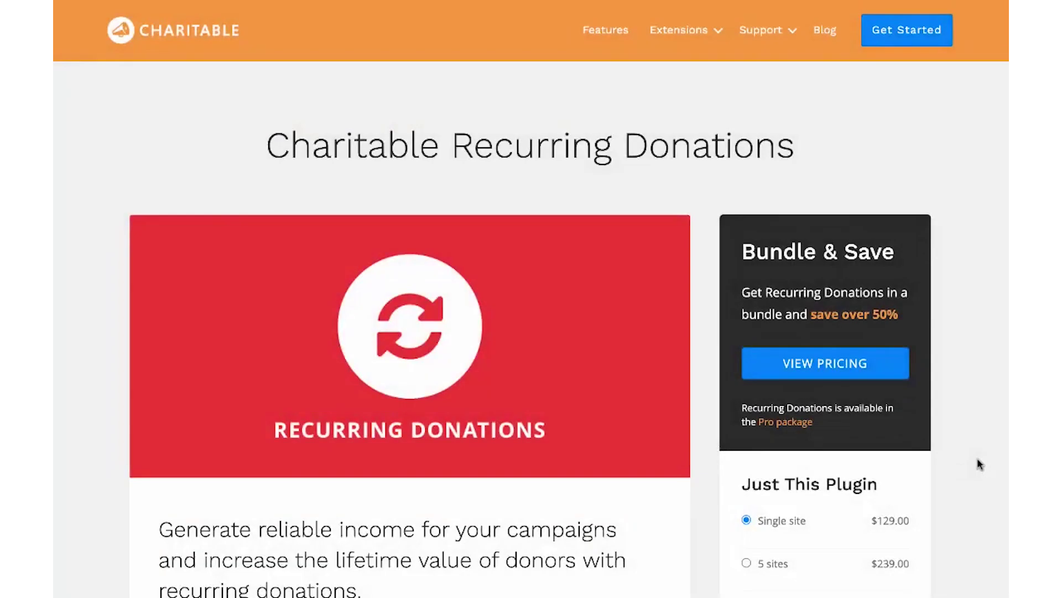
Scroll through the Recurring Donations, Ambassadors and Newsletter Connect extension pages.
{"action": "scroll", "coordinate": [976, 462], "scroll_direction": "down", "scroll_amount": 2}
{"action": "scroll", "coordinate": [978, 458], "scroll_direction": "down", "scroll_amount": 3}
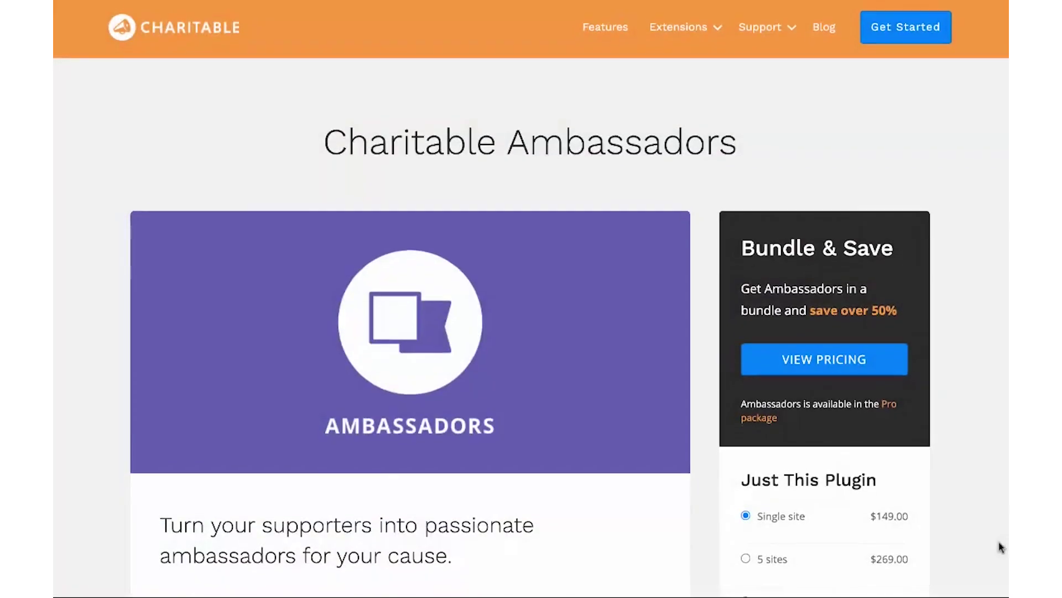
{"action": "scroll", "coordinate": [1000, 547], "scroll_direction": "down", "scroll_amount": 3}
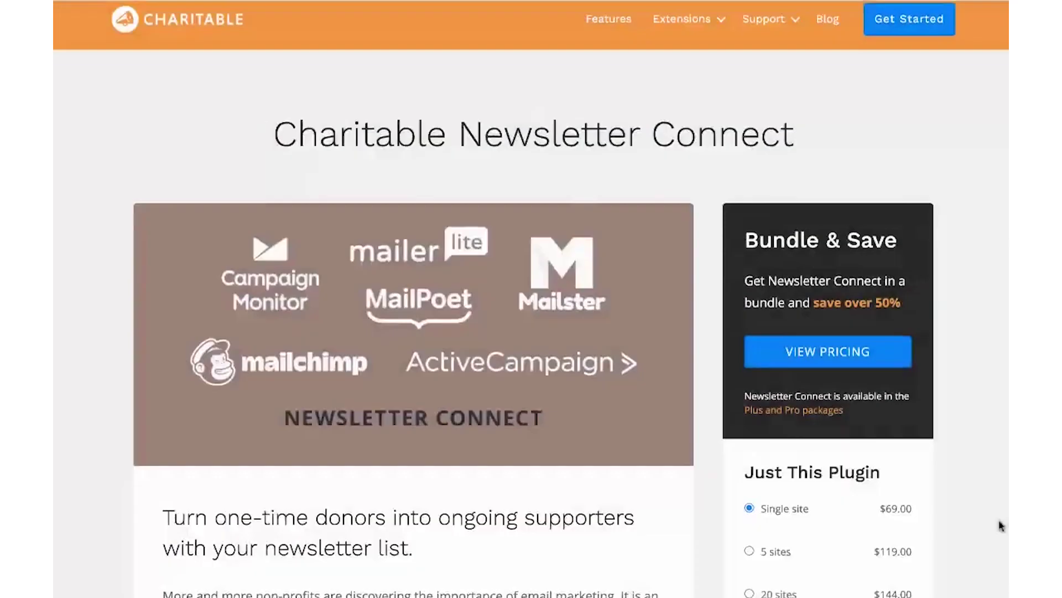
{"action": "scroll", "coordinate": [1000, 526], "scroll_direction": "down", "scroll_amount": 3}
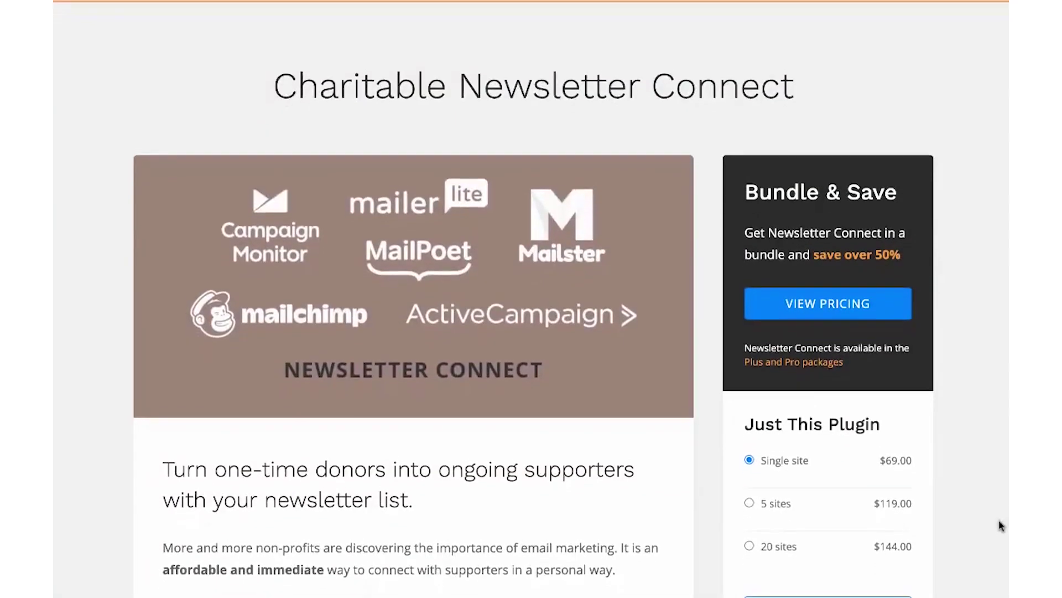
{"action": "scroll", "coordinate": [1000, 525], "scroll_direction": "down", "scroll_amount": 1}
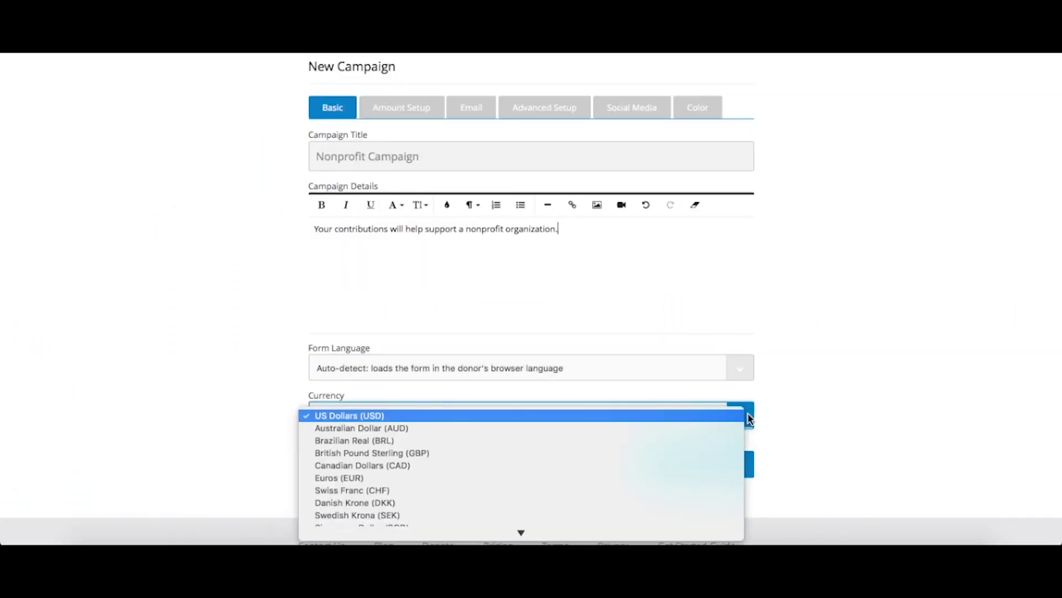
Keep US Dollars as the currency and enter the $10 tier with its '10 liter' explanation.
{"action": "left_click", "coordinate": [388, 413]}
{"action": "left_click", "coordinate": [729, 464]}
{"action": "type", "text": "10 liters of water"}
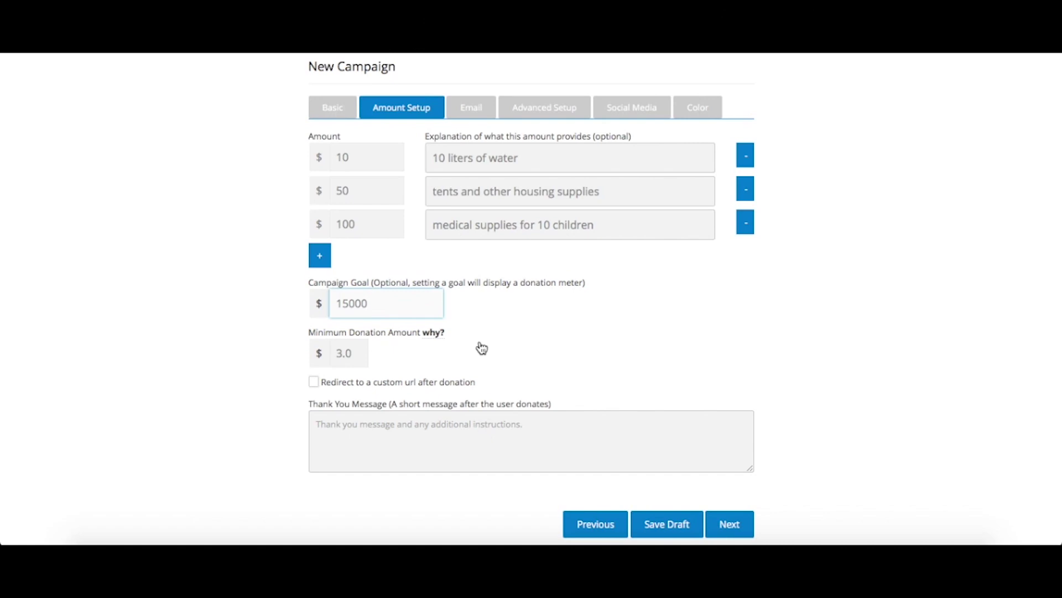
{"action": "scroll", "coordinate": [482, 348], "scroll_direction": "down", "scroll_amount": 1}
Write the 'Thank you' message and advance past the receipt step to Advanced Setup.
{"action": "left_click", "coordinate": [481, 431]}
{"action": "type", "text": "Thank you for your donation!"}
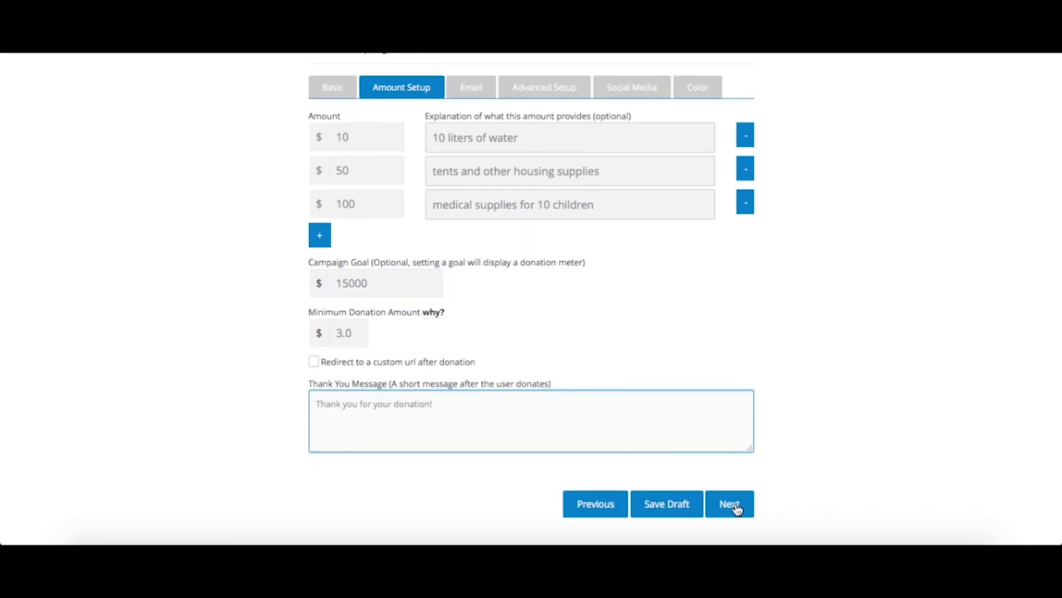
{"action": "left_click", "coordinate": [737, 508]}
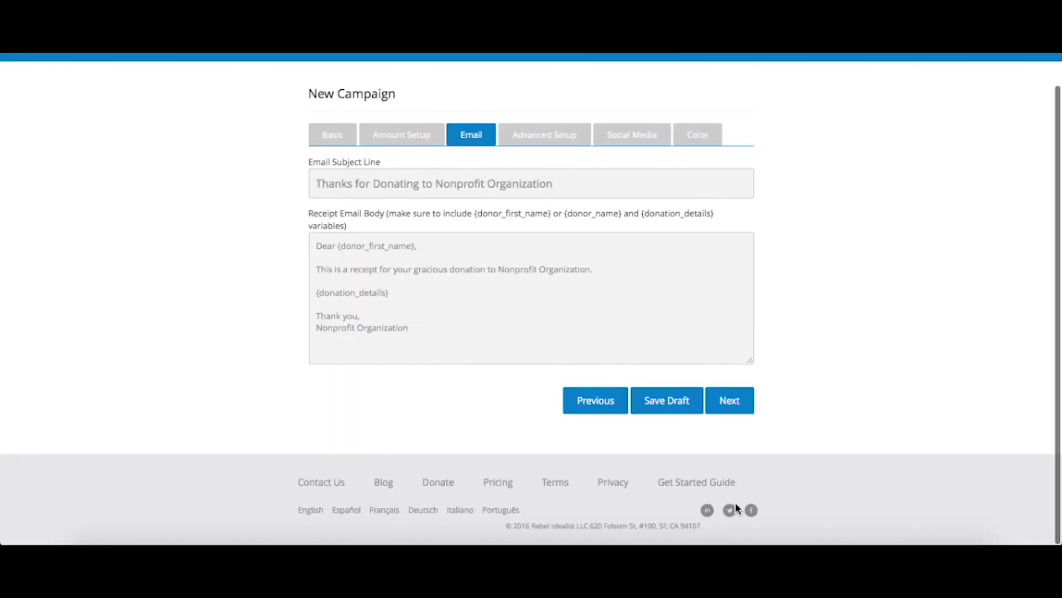
{"action": "left_click", "coordinate": [734, 404]}
Collect donors' addresses and phone numbers, offer processing-fee coverage, and enable additional questions.
{"action": "left_click", "coordinate": [314, 196]}
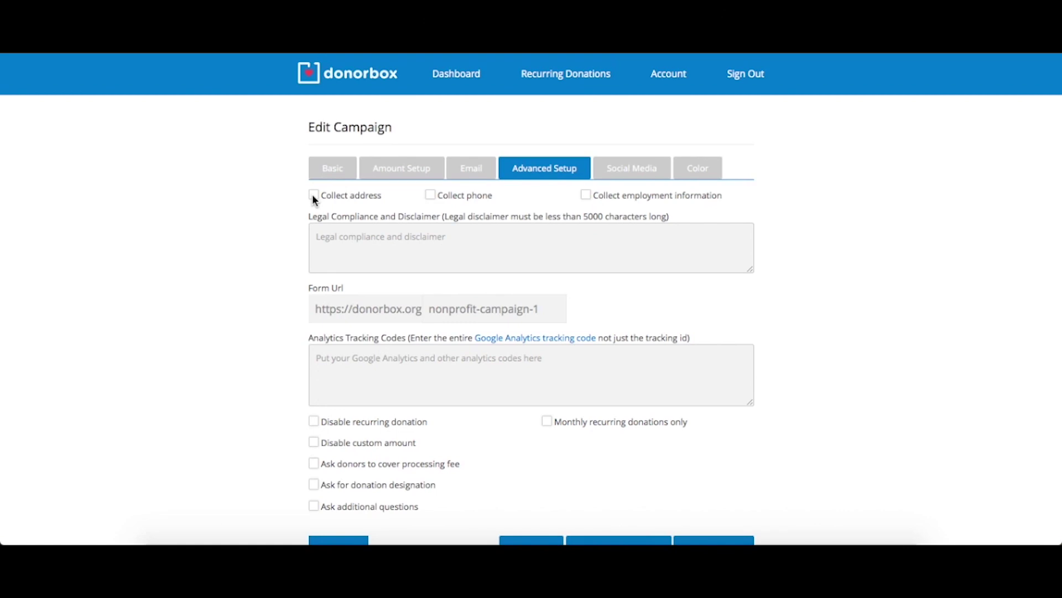
{"action": "left_click", "coordinate": [430, 195]}
{"action": "scroll", "coordinate": [443, 394], "scroll_direction": "down", "scroll_amount": 2}
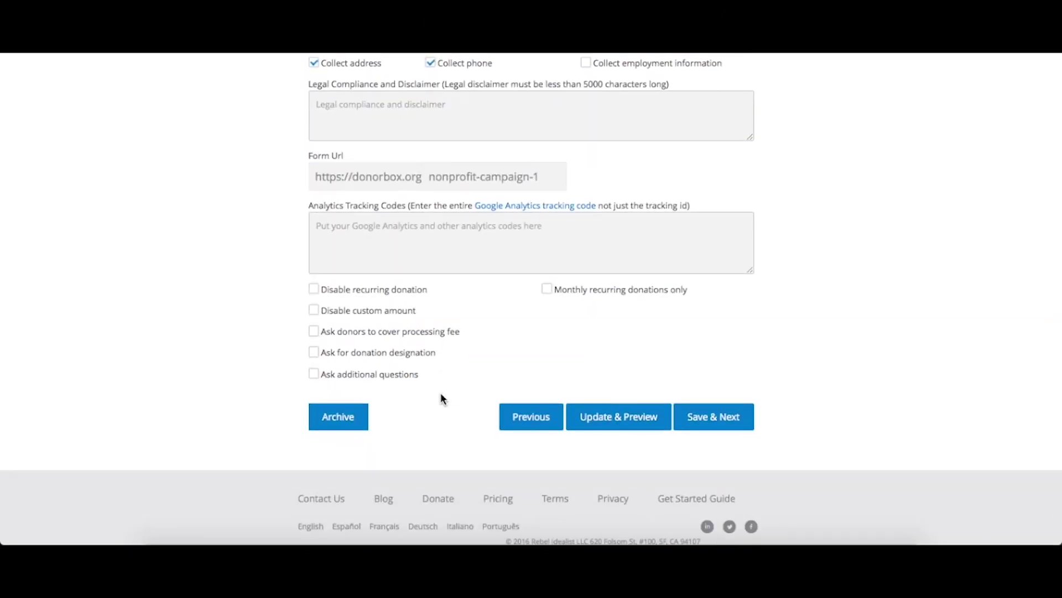
{"action": "left_click", "coordinate": [314, 330]}
{"action": "left_click", "coordinate": [313, 374]}
Add a checkbox question 'I am at least 18 years old.' and save the questions.
{"action": "scroll", "coordinate": [313, 376], "scroll_direction": "down", "scroll_amount": 2}
{"action": "left_click", "coordinate": [550, 333]}
{"action": "left_click", "coordinate": [482, 387]}
{"action": "type", "text": "I am at least 18 years old."}
{"action": "left_click", "coordinate": [608, 386]}
{"action": "left_click", "coordinate": [575, 403]}
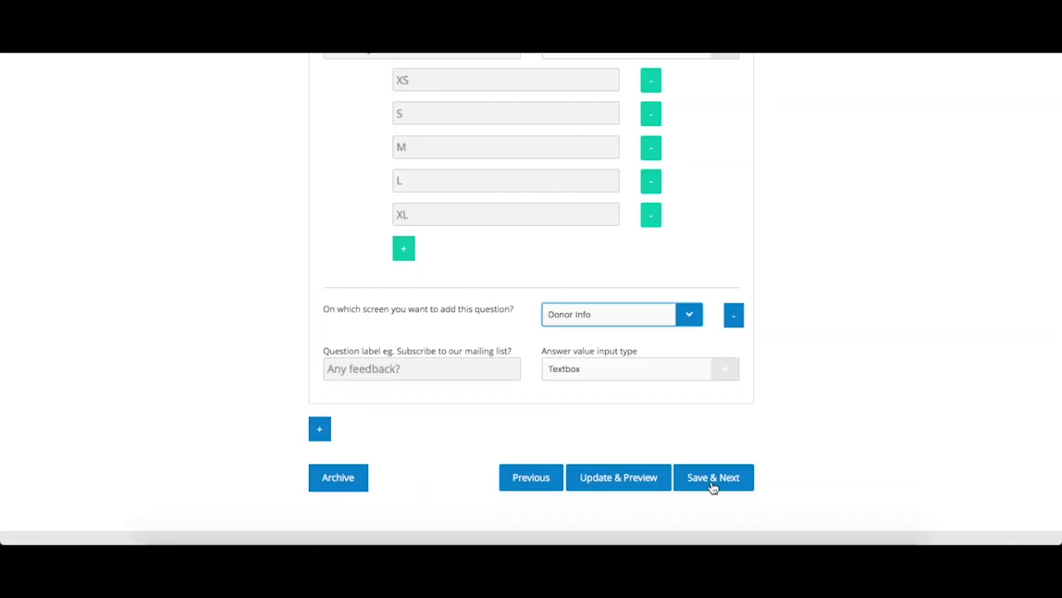
{"action": "left_click", "coordinate": [711, 481]}
Set the form colour to green, then save and preview the live campaign page.
{"action": "left_click", "coordinate": [712, 352]}
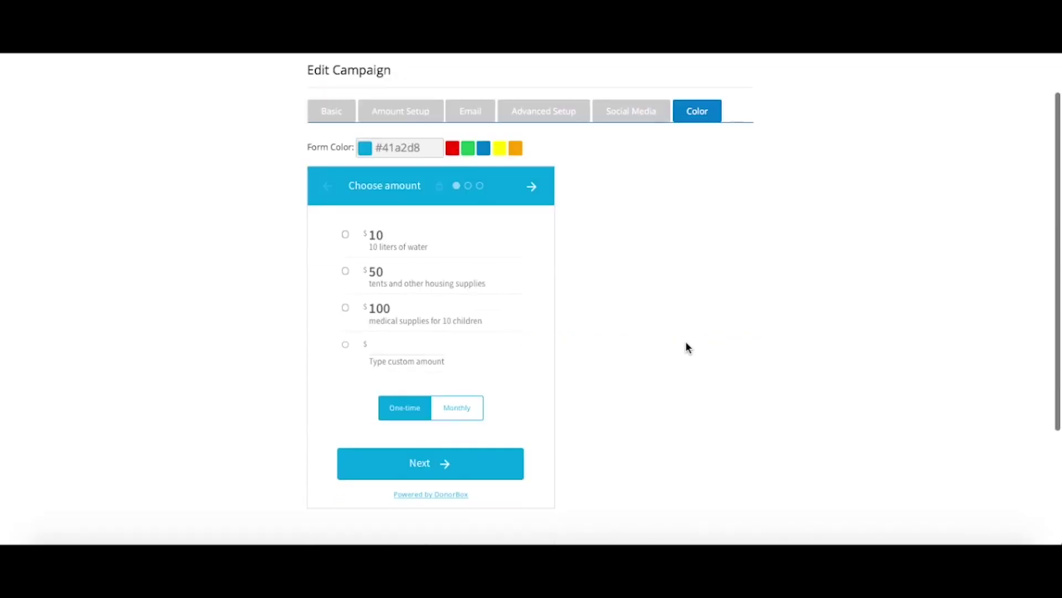
{"action": "left_click", "coordinate": [452, 147]}
{"action": "left_click", "coordinate": [467, 148]}
{"action": "left_click", "coordinate": [406, 187]}
{"action": "left_click", "coordinate": [513, 262]}
{"action": "scroll", "coordinate": [553, 332], "scroll_direction": "down", "scroll_amount": 2}
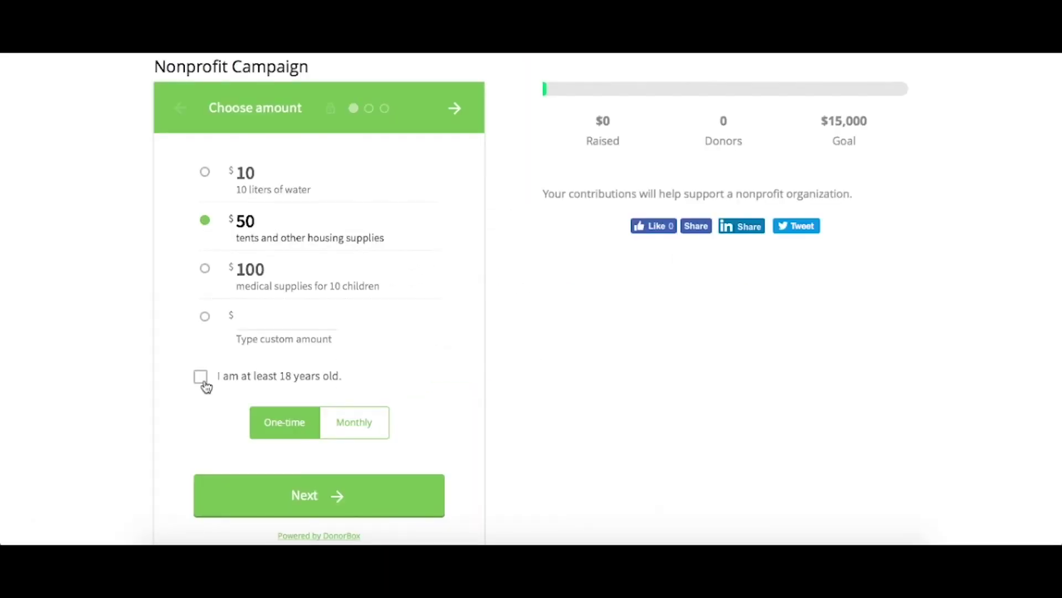
{"action": "left_click", "coordinate": [317, 493]}
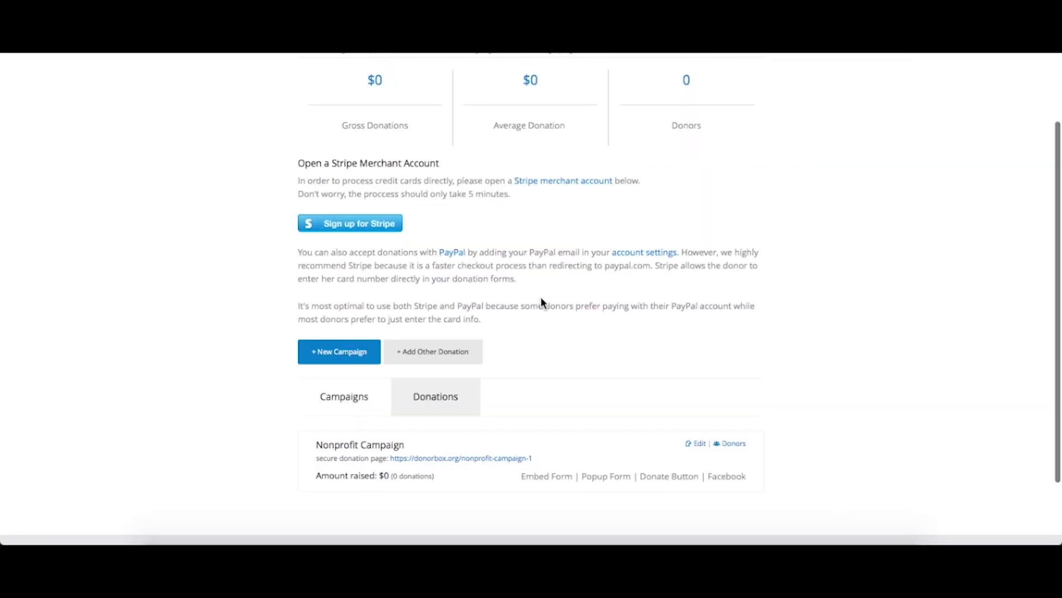
Get the campaign's embed code with the donation meter hidden and title a new post 'Donate'.
{"action": "scroll", "coordinate": [553, 310], "scroll_direction": "down", "scroll_amount": 2}
{"action": "left_click", "coordinate": [561, 410]}
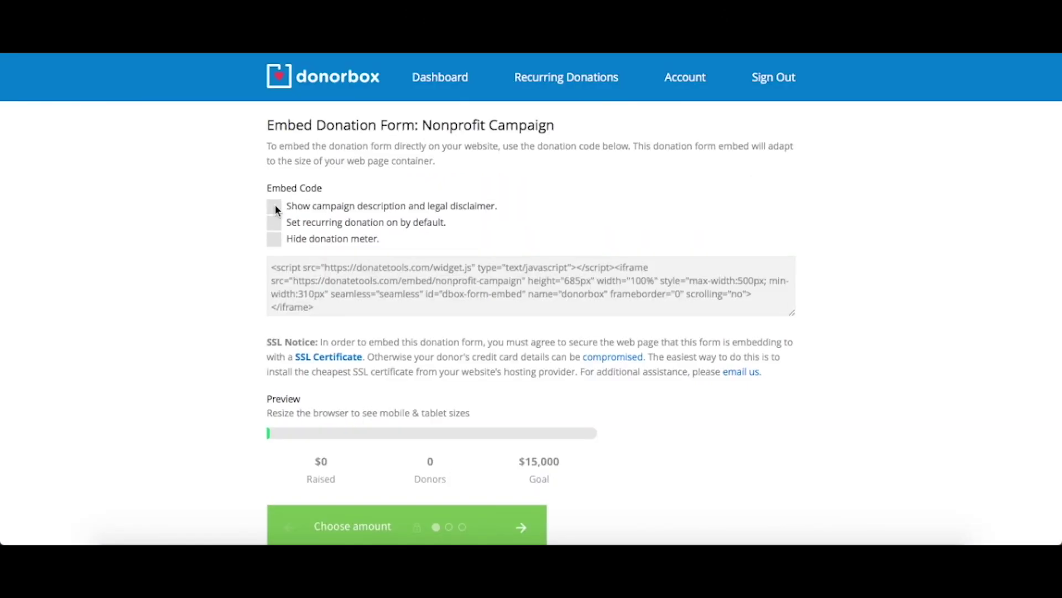
{"action": "scroll", "coordinate": [274, 204], "scroll_direction": "down", "scroll_amount": 1}
{"action": "left_click", "coordinate": [274, 205]}
{"action": "scroll", "coordinate": [232, 265], "scroll_direction": "down", "scroll_amount": 5}
{"action": "scroll", "coordinate": [233, 265], "scroll_direction": "up", "scroll_amount": 5}
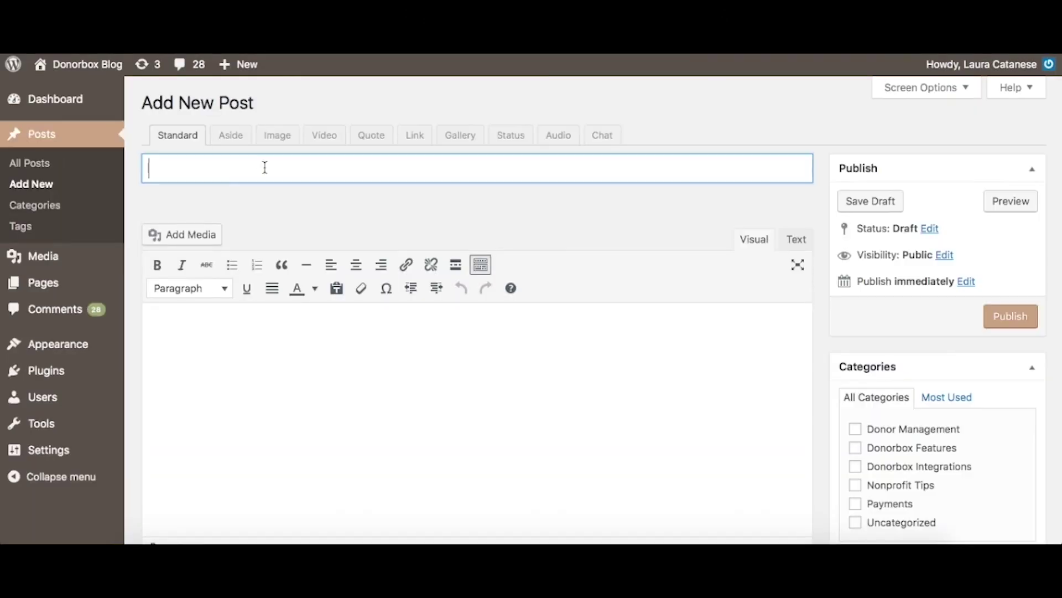
{"action": "type", "text": "Donate"}
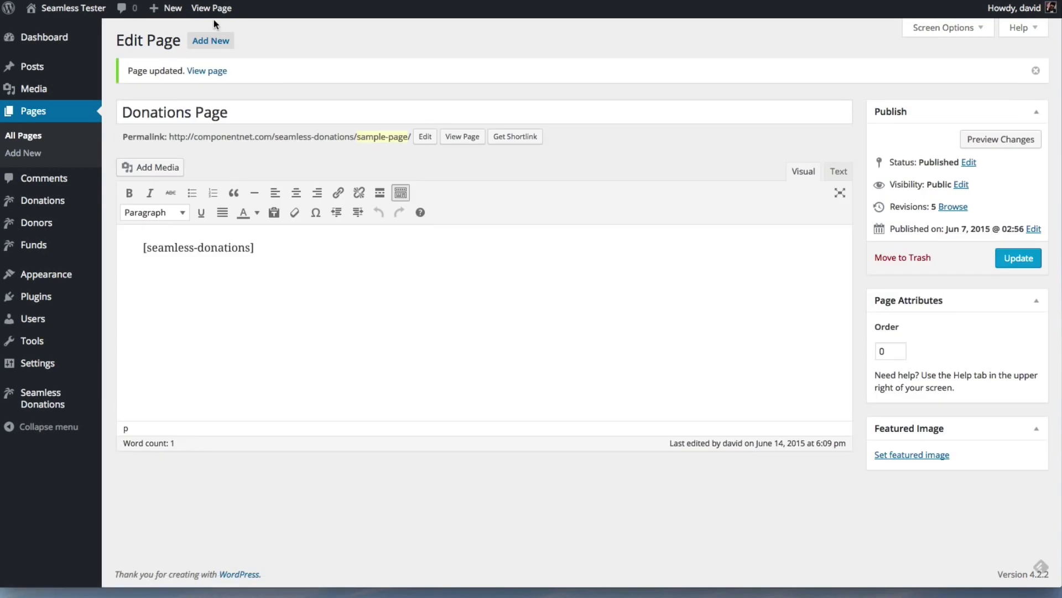
View the live Donations Page, try the Other and $50 amounts, then return to the Dashboard.
{"action": "left_click", "coordinate": [212, 7]}
{"action": "scroll", "coordinate": [402, 152], "scroll_direction": "down", "scroll_amount": 7}
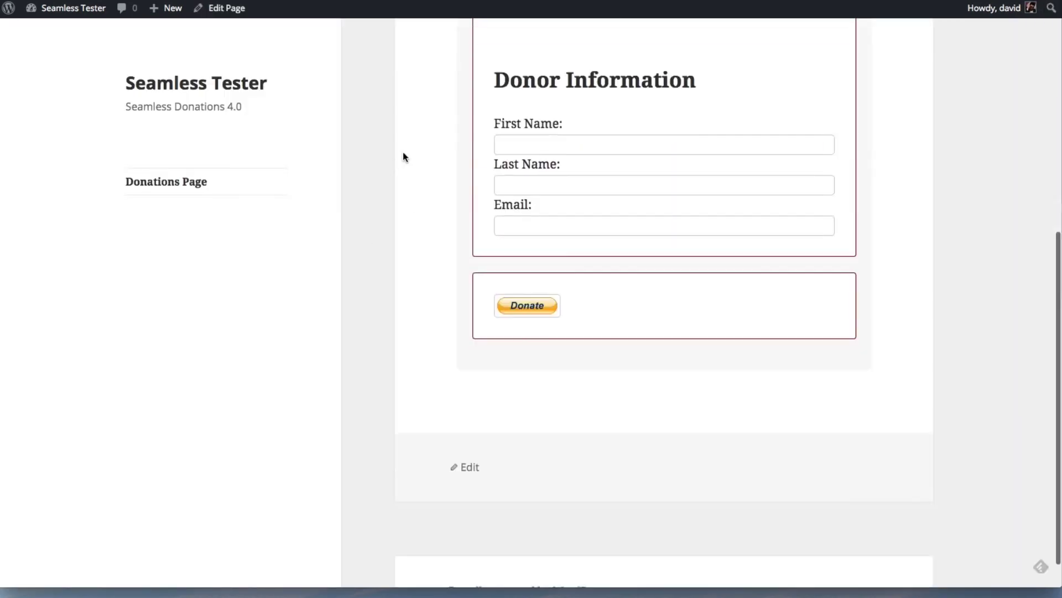
{"action": "scroll", "coordinate": [649, 285], "scroll_direction": "up", "scroll_amount": 4}
{"action": "scroll", "coordinate": [664, 249], "scroll_direction": "down", "scroll_amount": 1}
{"action": "left_click", "coordinate": [695, 167]}
{"action": "left_click", "coordinate": [498, 166]}
{"action": "scroll", "coordinate": [434, 185], "scroll_direction": "down", "scroll_amount": 2}
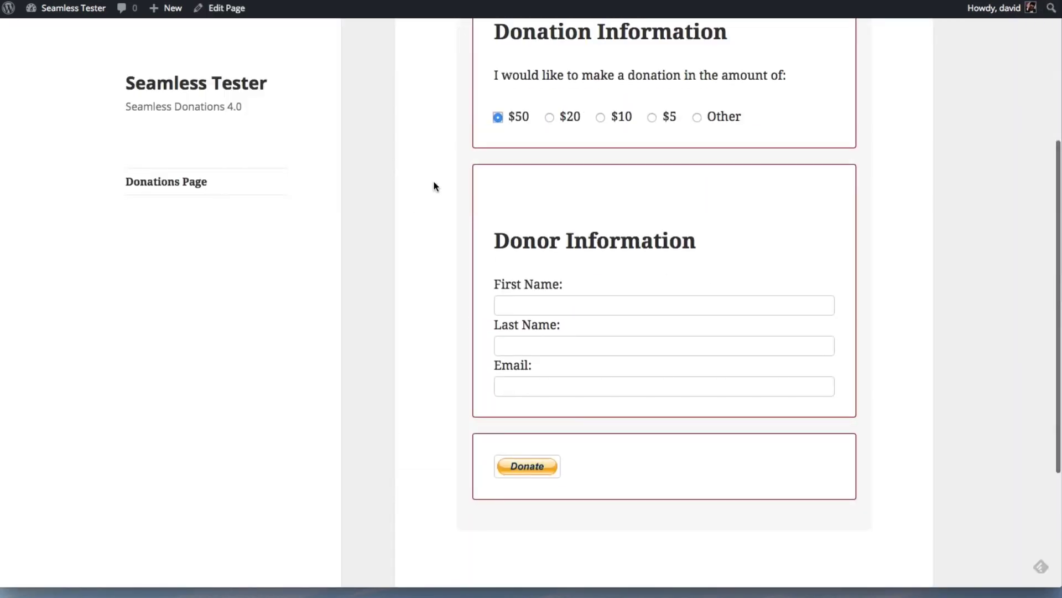
{"action": "left_click", "coordinate": [61, 16]}
Open Seamless Donations form options and set the Designated Funds section to Show.
{"action": "mouse_move", "coordinate": [67, 398]}
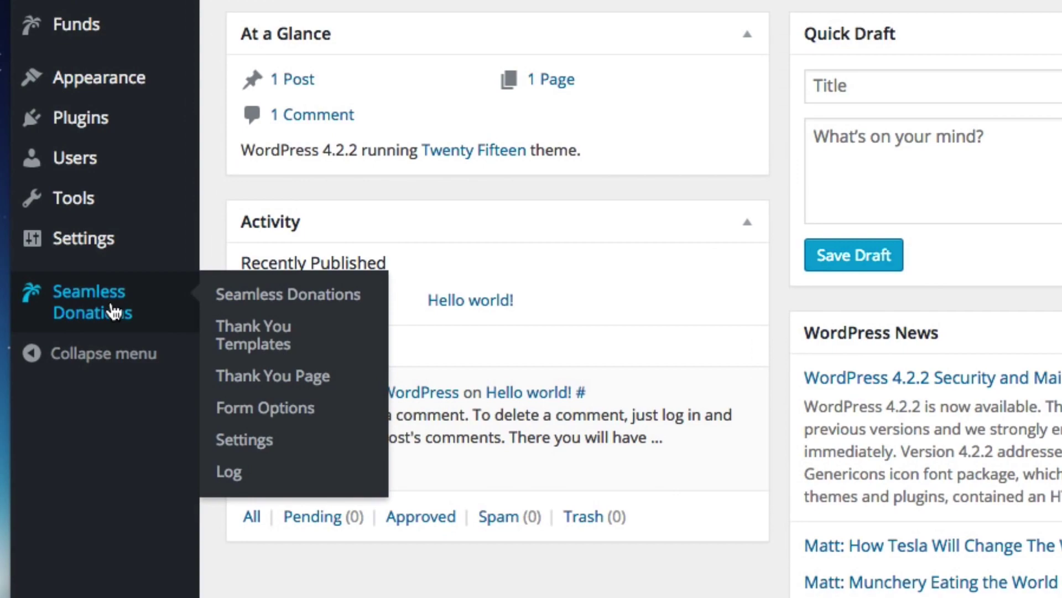
{"action": "left_click", "coordinate": [114, 310]}
{"action": "left_click", "coordinate": [485, 86]}
{"action": "left_click", "coordinate": [69, 10]}
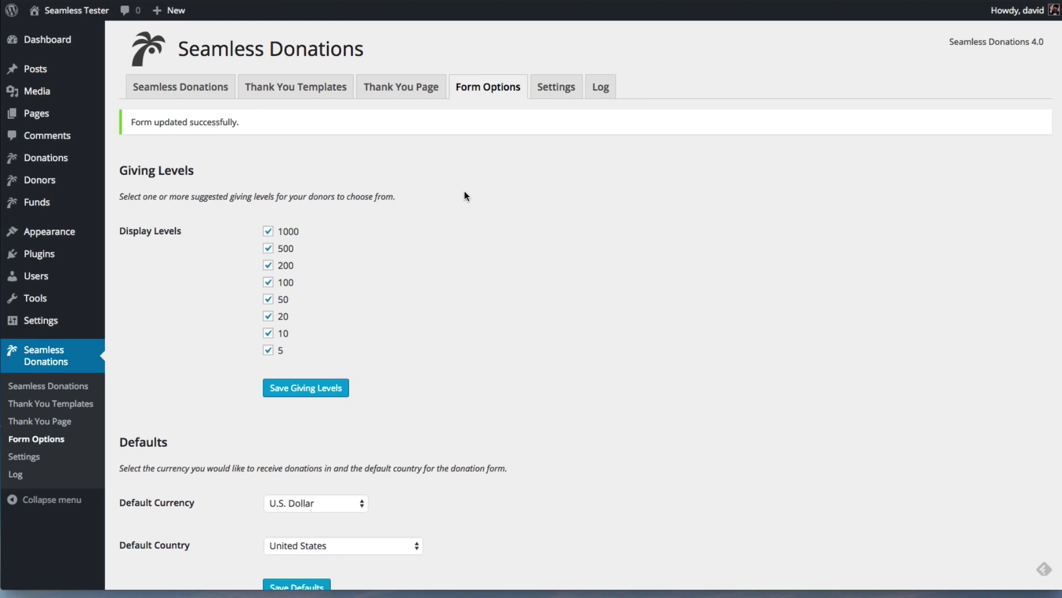
{"action": "scroll", "coordinate": [464, 191], "scroll_direction": "down", "scroll_amount": 10}
{"action": "left_click", "coordinate": [310, 74]}
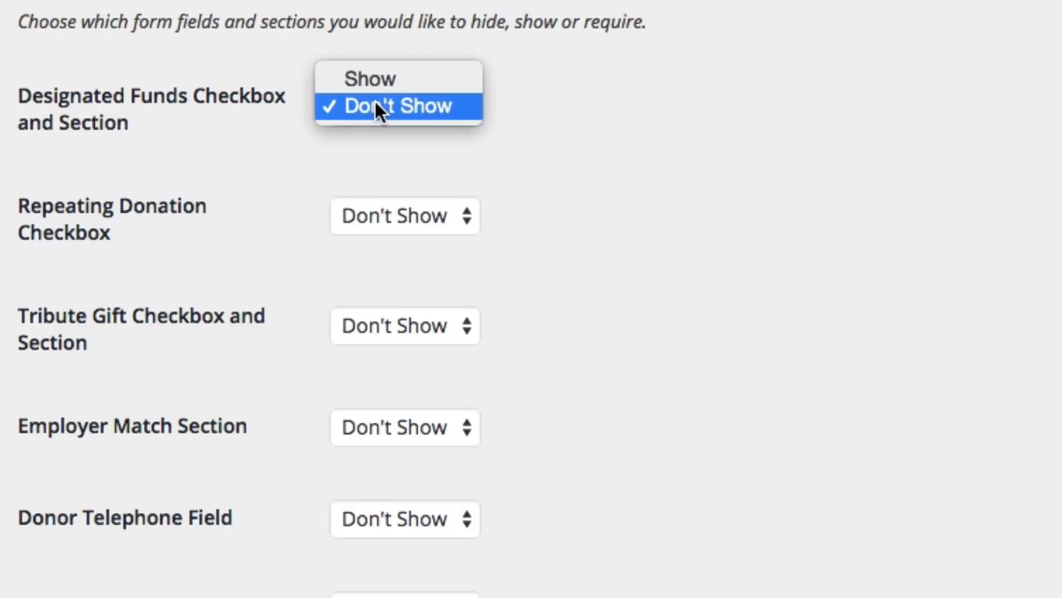
{"action": "left_click", "coordinate": [280, 62]}
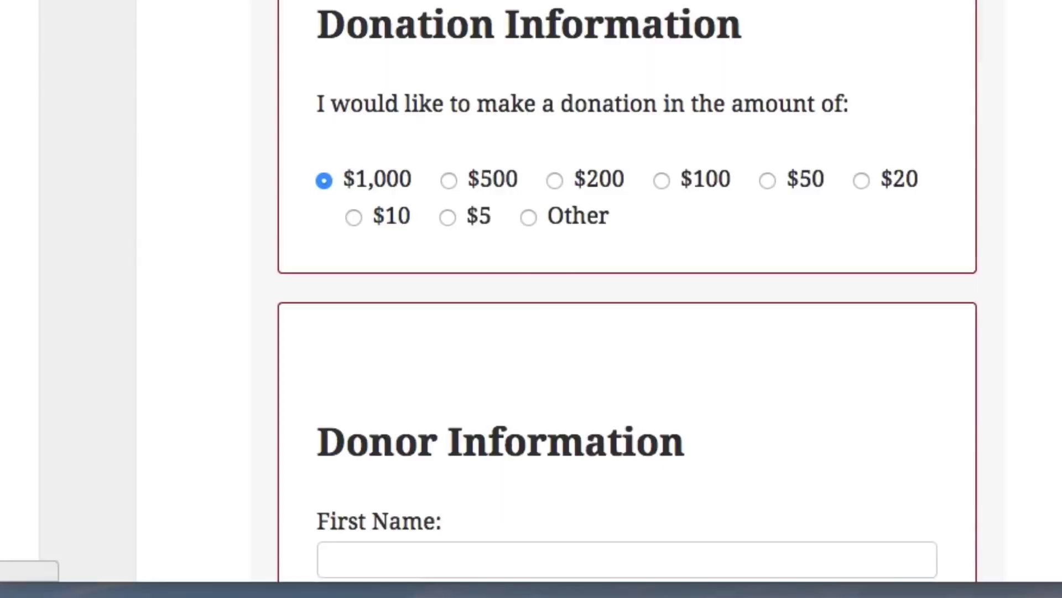
Test designating a donation to a fund and view the list of donation funds.
{"action": "left_click", "coordinate": [292, 225]}
{"action": "left_click", "coordinate": [415, 344]}
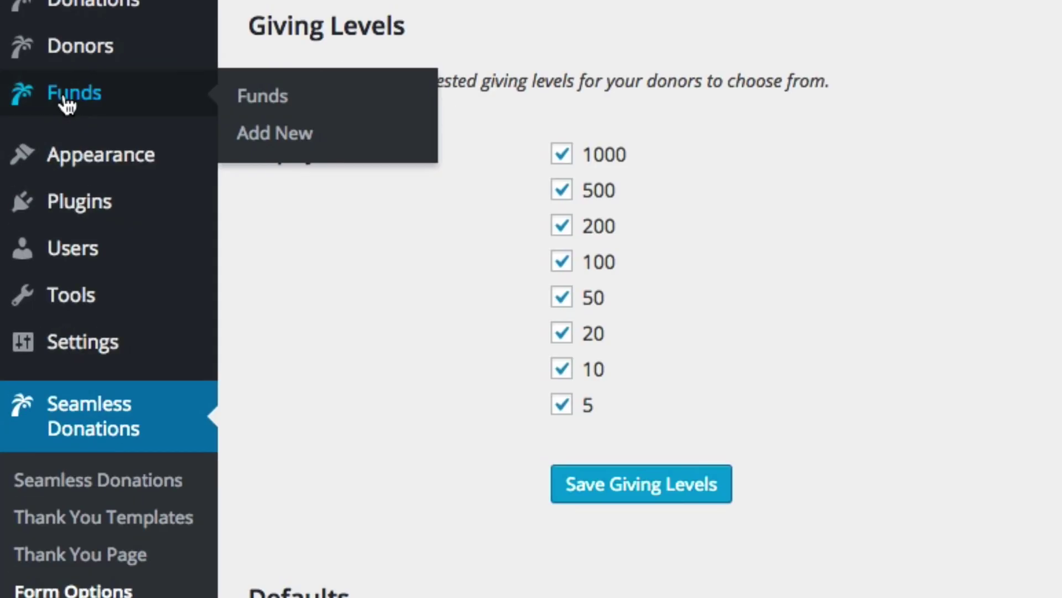
{"action": "left_click", "coordinate": [33, 204]}
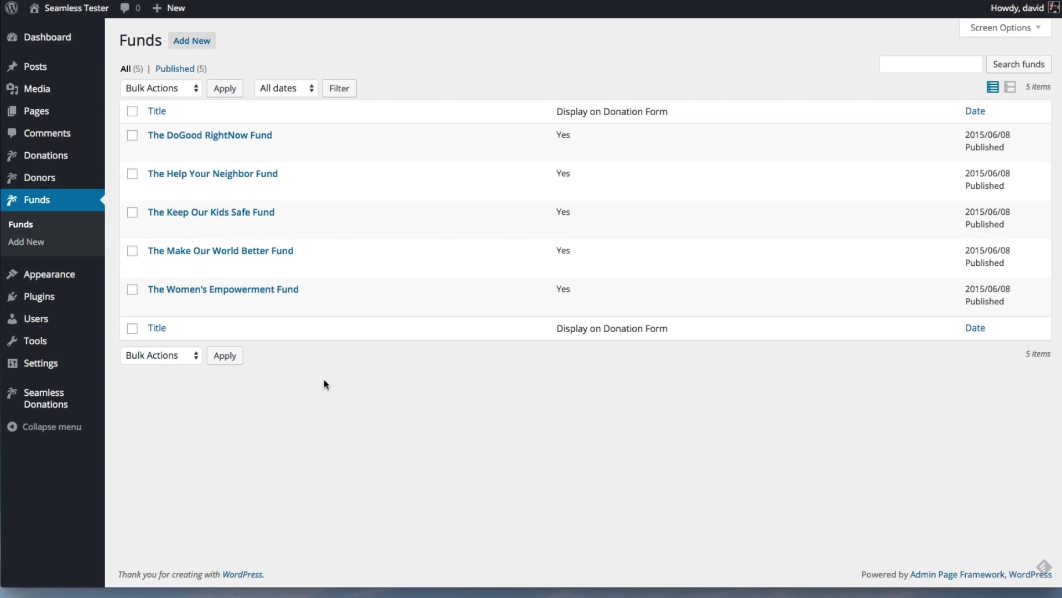
Show the tribute gift, employer match, telephone and other optional donor fields, and save.
{"action": "left_click", "coordinate": [142, 452]}
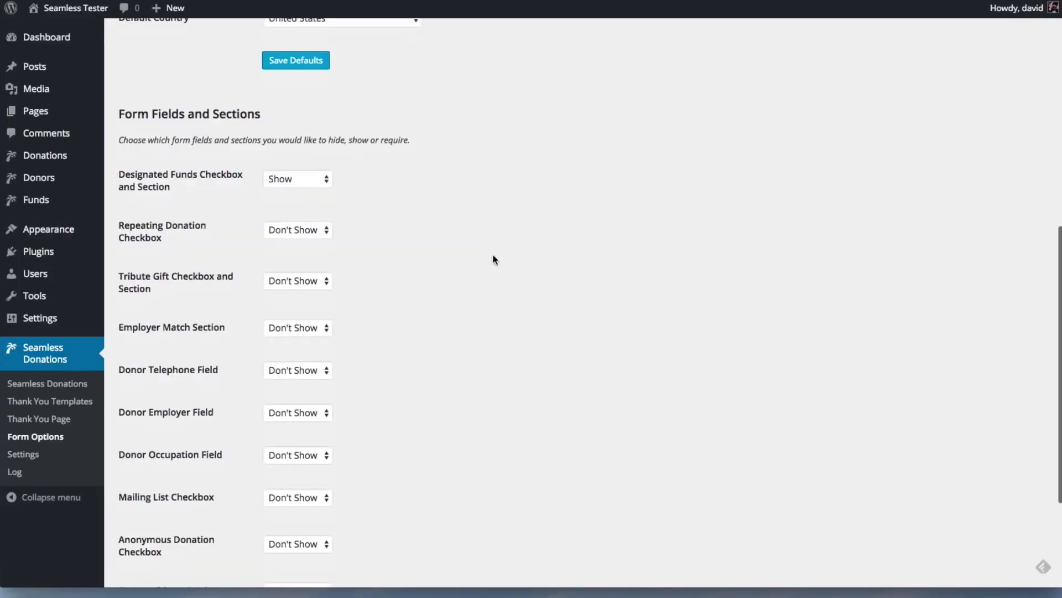
{"action": "left_click", "coordinate": [294, 282]}
{"action": "left_click", "coordinate": [469, 205]}
{"action": "left_click", "coordinate": [495, 376]}
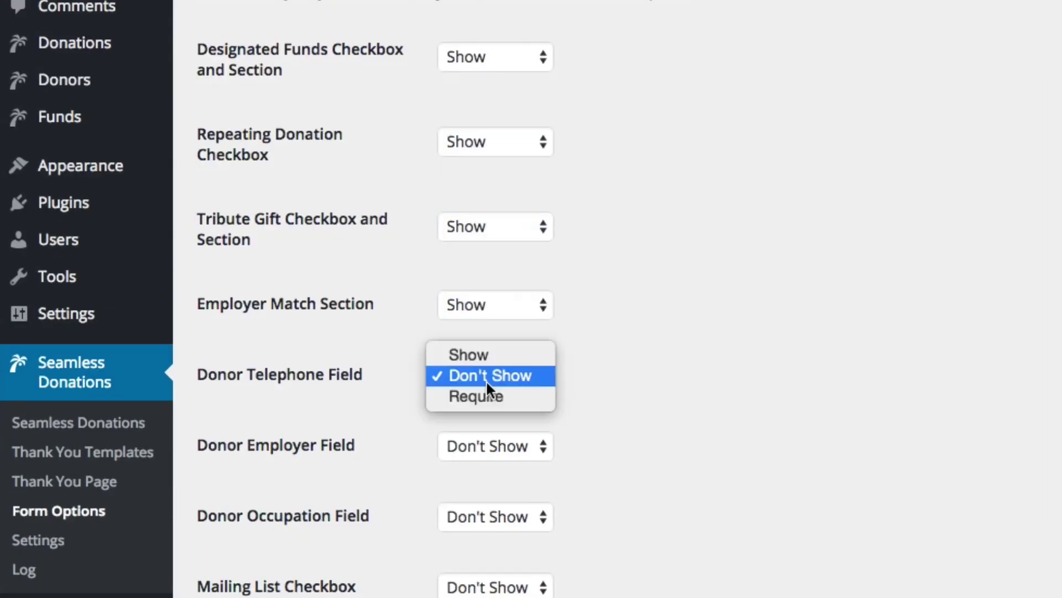
{"action": "left_click", "coordinate": [467, 354]}
{"action": "scroll", "coordinate": [493, 332], "scroll_direction": "down", "scroll_amount": 3}
{"action": "left_click", "coordinate": [495, 201]}
{"action": "left_click", "coordinate": [496, 273]}
{"action": "left_click", "coordinate": [496, 419]}
{"action": "left_click", "coordinate": [487, 570]}
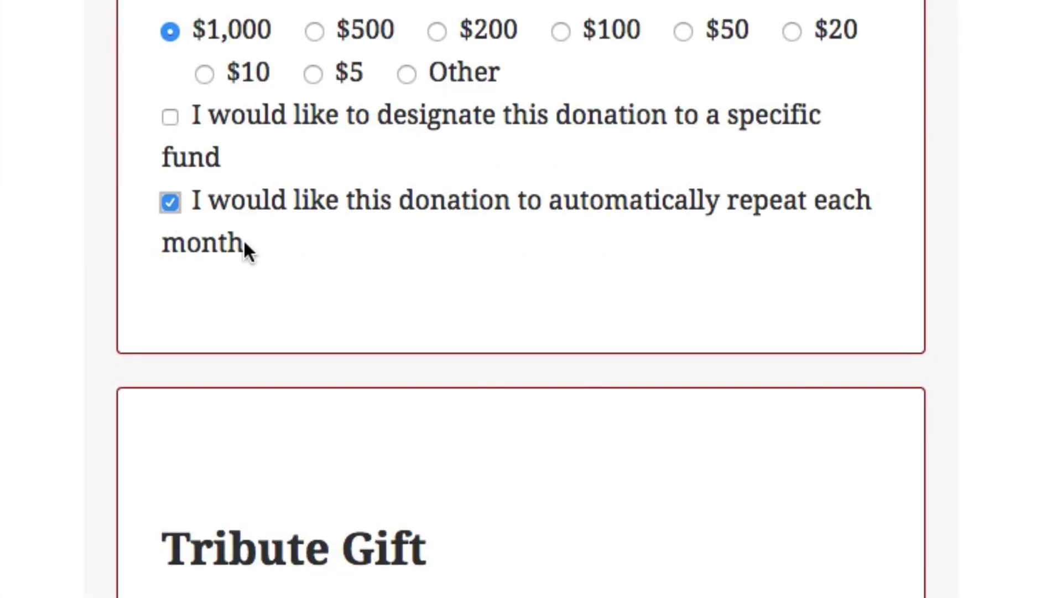
Test a tribute gift on the form, choosing acknowledgement by postal mail.
{"action": "scroll", "coordinate": [287, 230], "scroll_direction": "down", "scroll_amount": 5}
{"action": "left_click", "coordinate": [168, 118]}
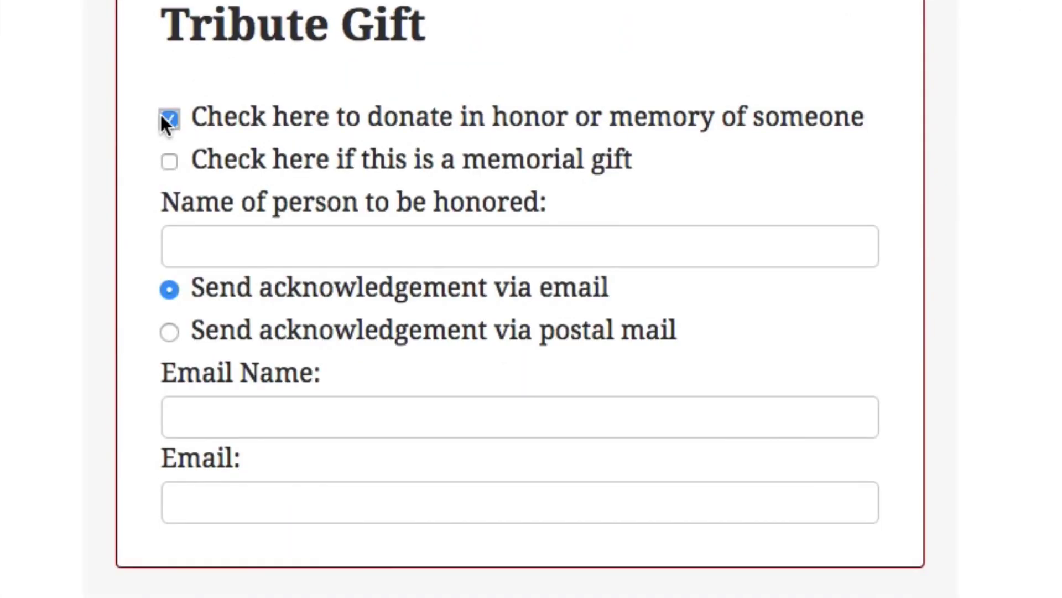
{"action": "left_click", "coordinate": [169, 330]}
{"action": "scroll", "coordinate": [165, 331], "scroll_direction": "down", "scroll_amount": 15}
{"action": "scroll", "coordinate": [169, 82], "scroll_direction": "down", "scroll_amount": 4}
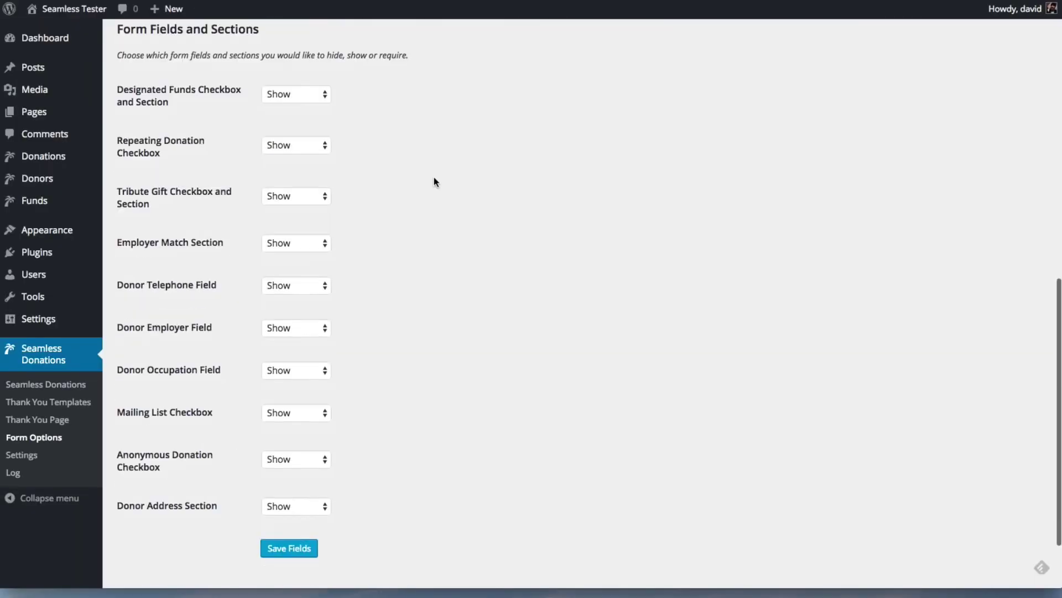
Choose the $5 amount, fill in the donor's details and submit the donation to PayPal.
{"action": "scroll", "coordinate": [434, 180], "scroll_direction": "up", "scroll_amount": 3}
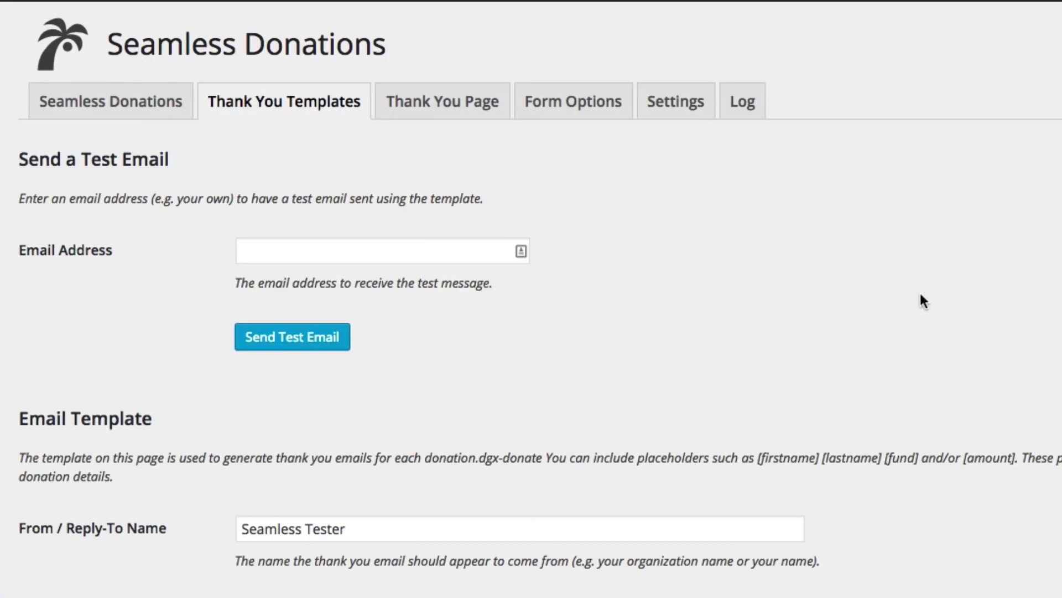
{"action": "scroll", "coordinate": [896, 270], "scroll_direction": "down", "scroll_amount": 9}
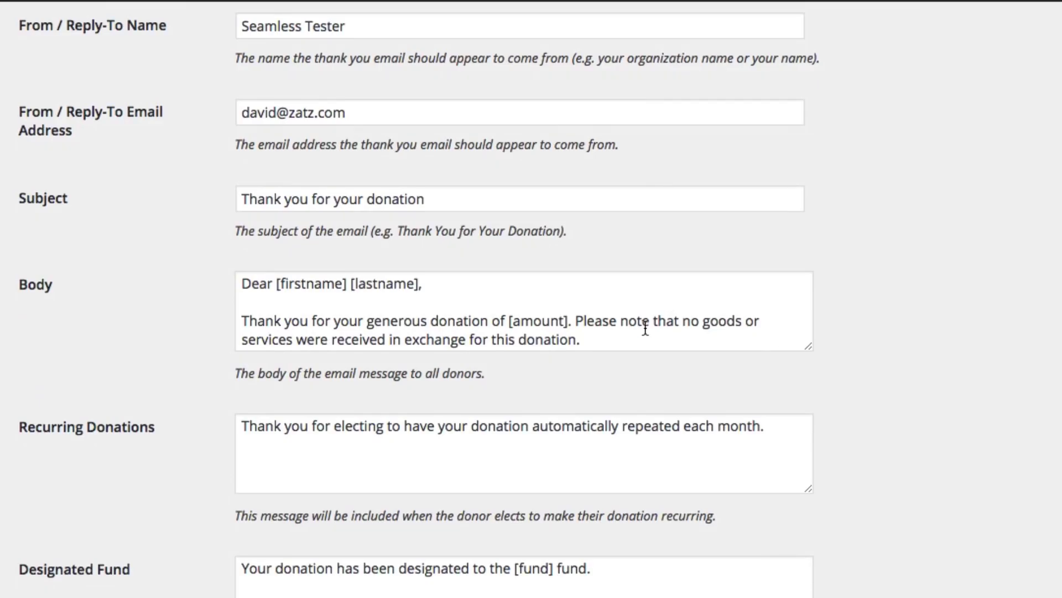
{"action": "scroll", "coordinate": [645, 328], "scroll_direction": "down", "scroll_amount": 10}
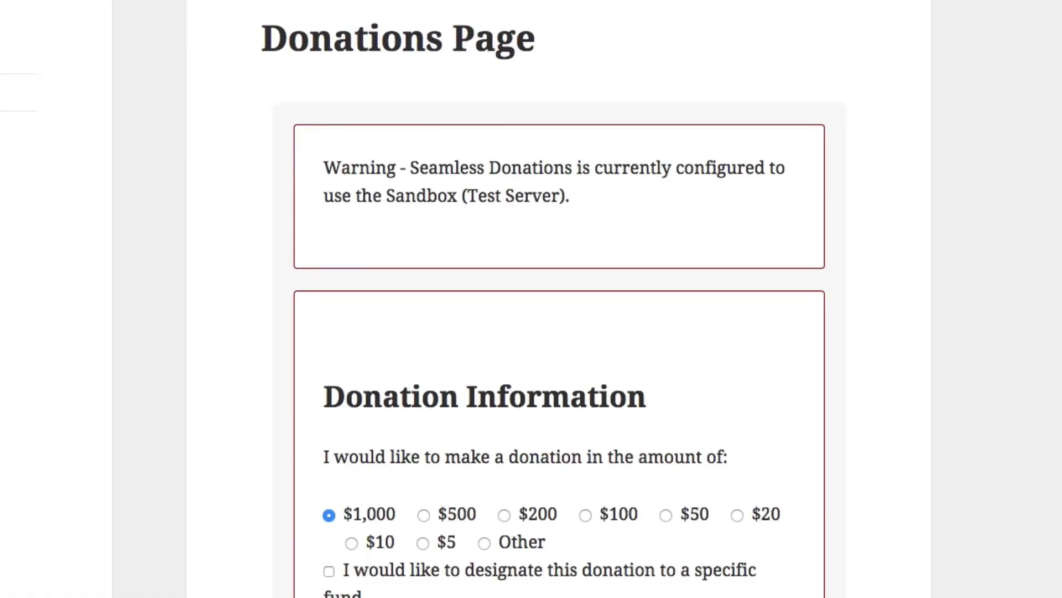
{"action": "scroll", "coordinate": [434, 90], "scroll_direction": "down", "scroll_amount": 8}
{"action": "left_click", "coordinate": [423, 85]}
{"action": "left_click", "coordinate": [452, 321]}
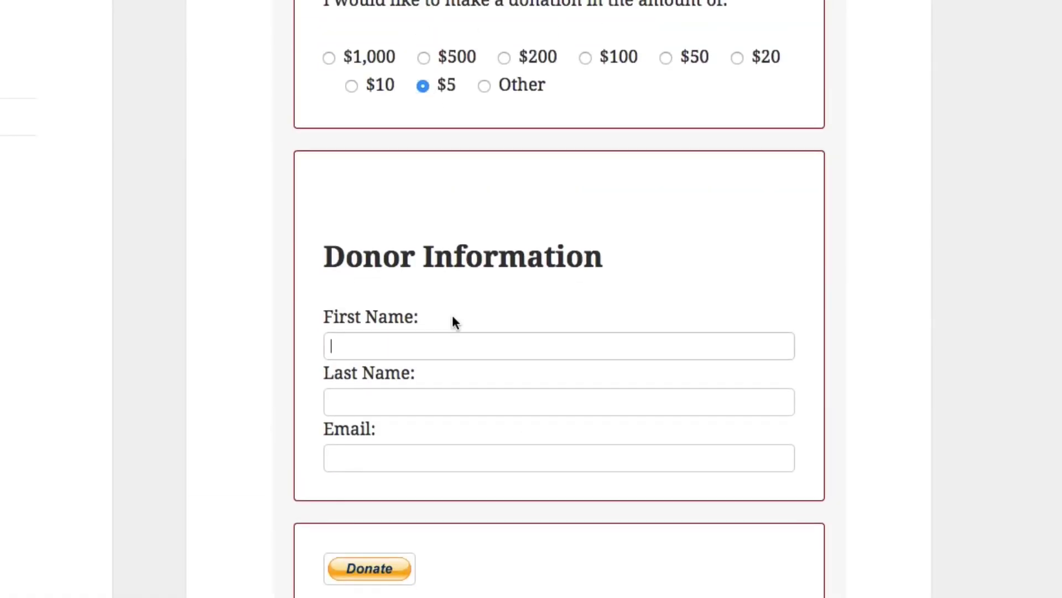
{"action": "left_click", "coordinate": [370, 568]}
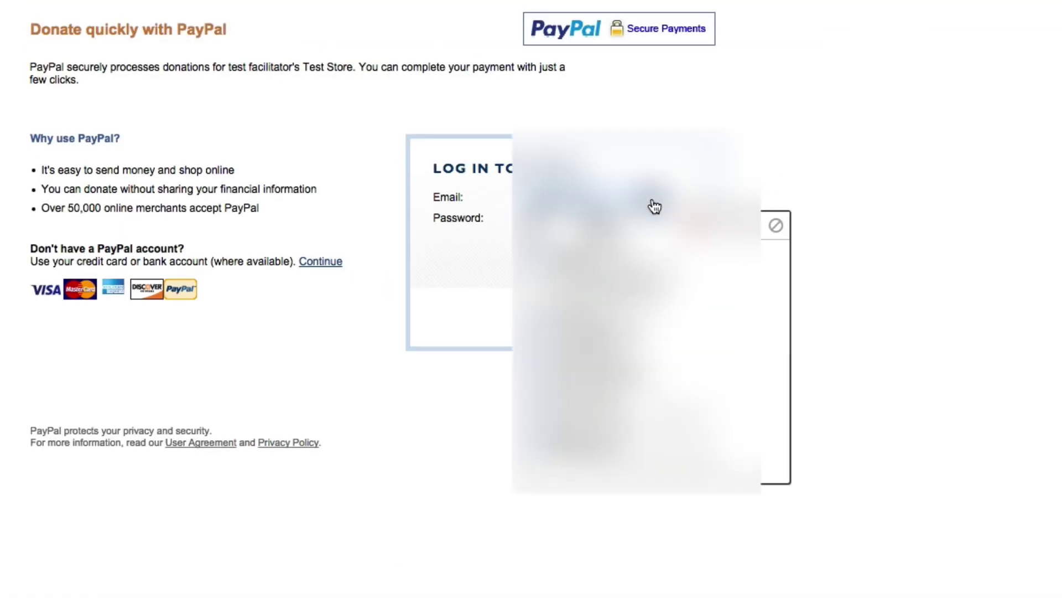
Log in to PayPal, confirm the $5.00 donation, and open the recorded donations list.
{"action": "left_click", "coordinate": [652, 206]}
{"action": "left_click", "coordinate": [548, 253]}
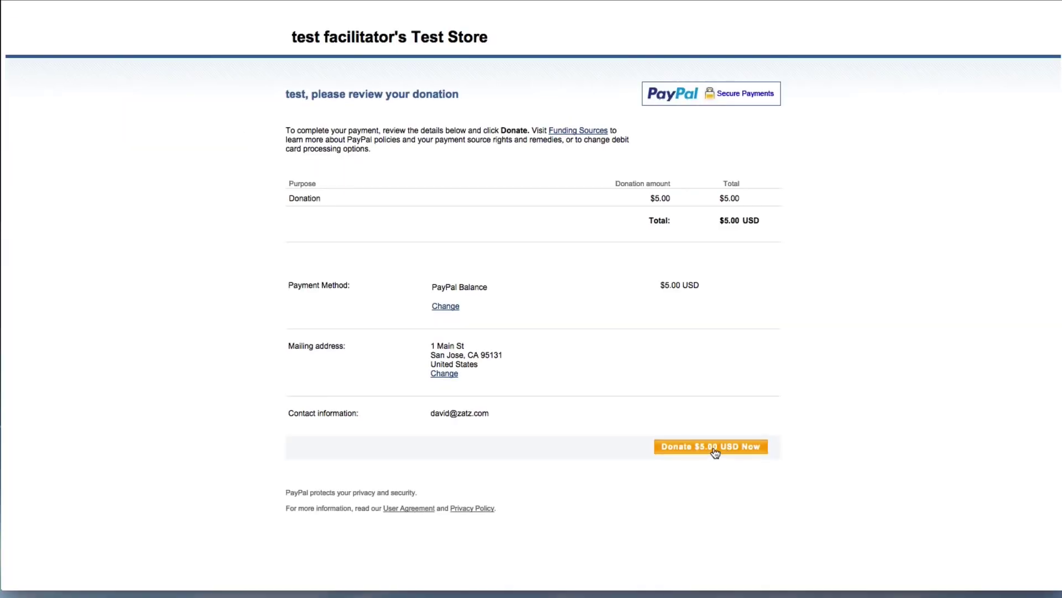
{"action": "left_click", "coordinate": [713, 445]}
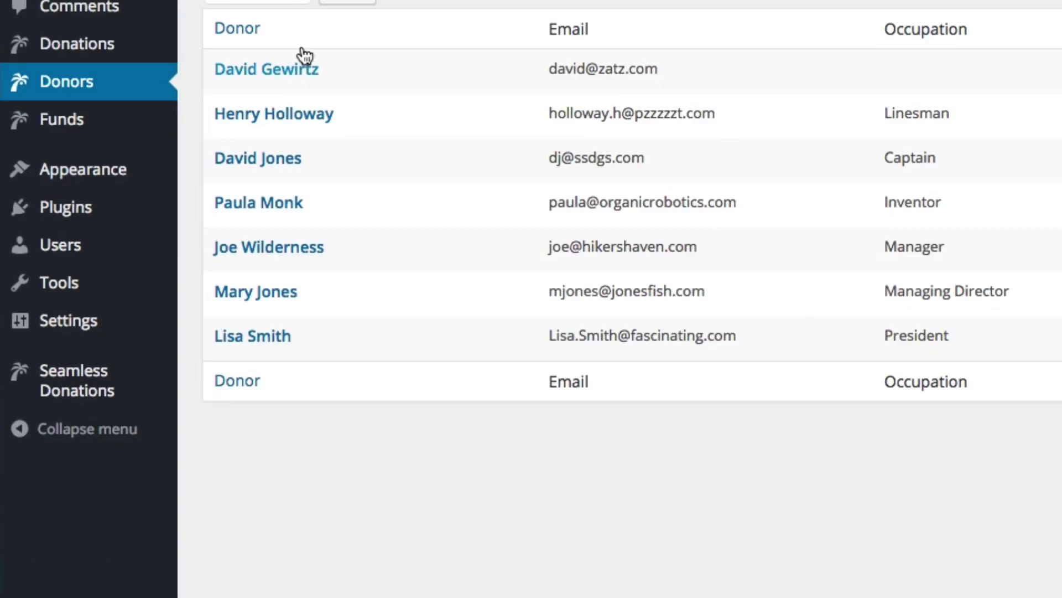
{"action": "left_click", "coordinate": [48, 42]}
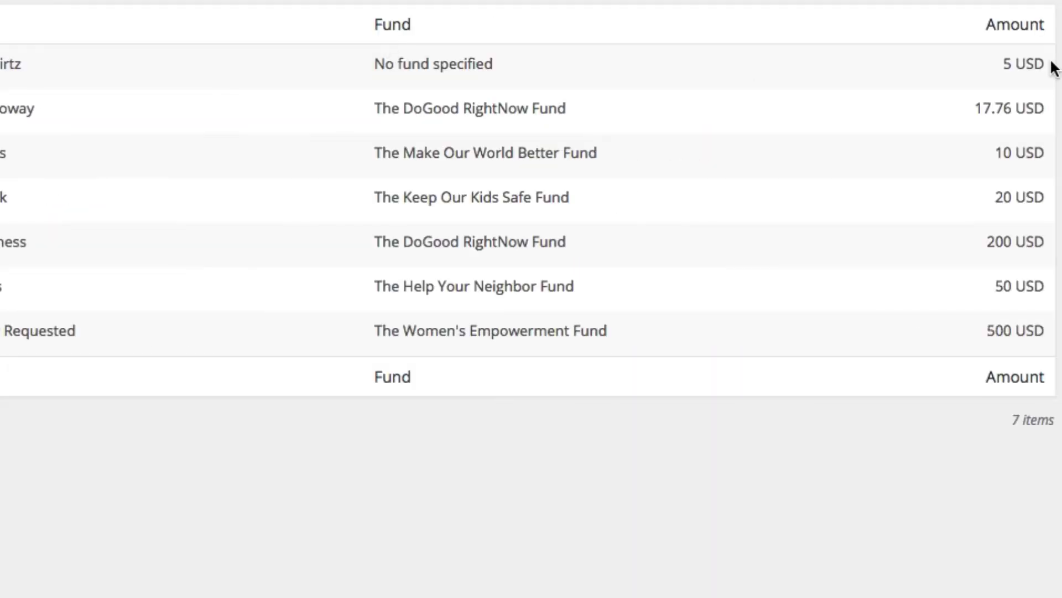